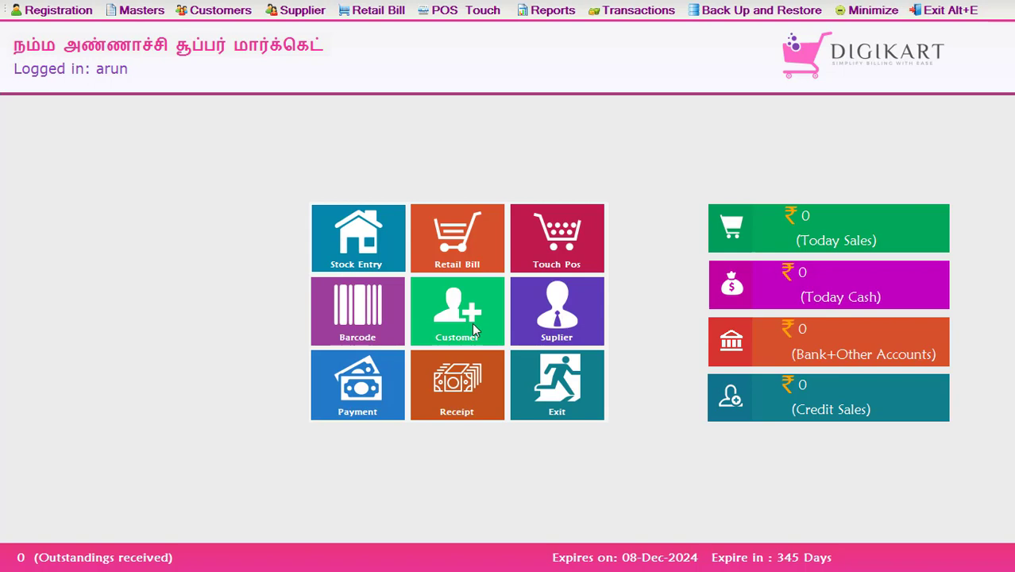
Create a new combo named "Combo Offer 2023" in Combo Make and generate its barcode.
left_click(144, 12)
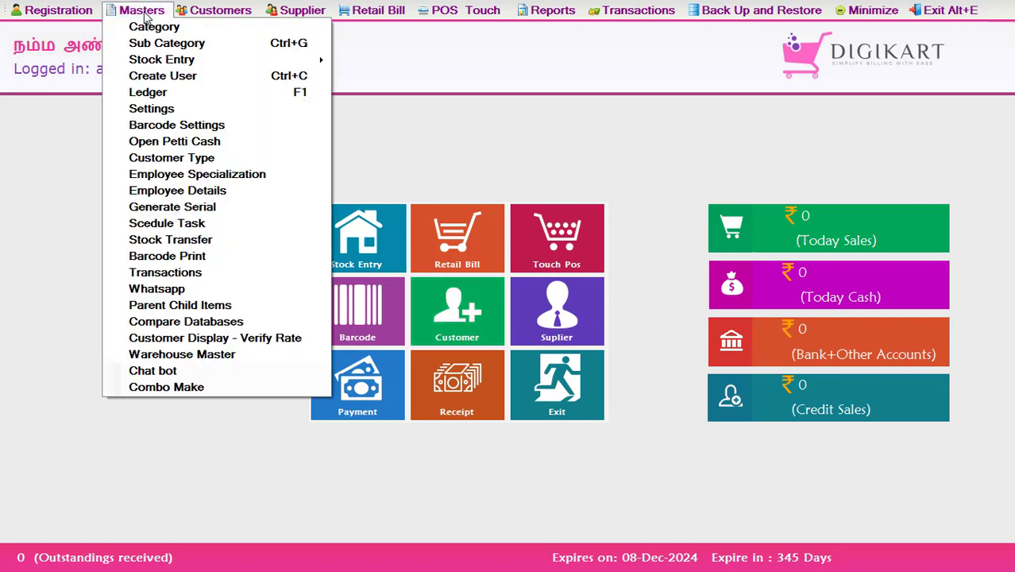
left_click(167, 389)
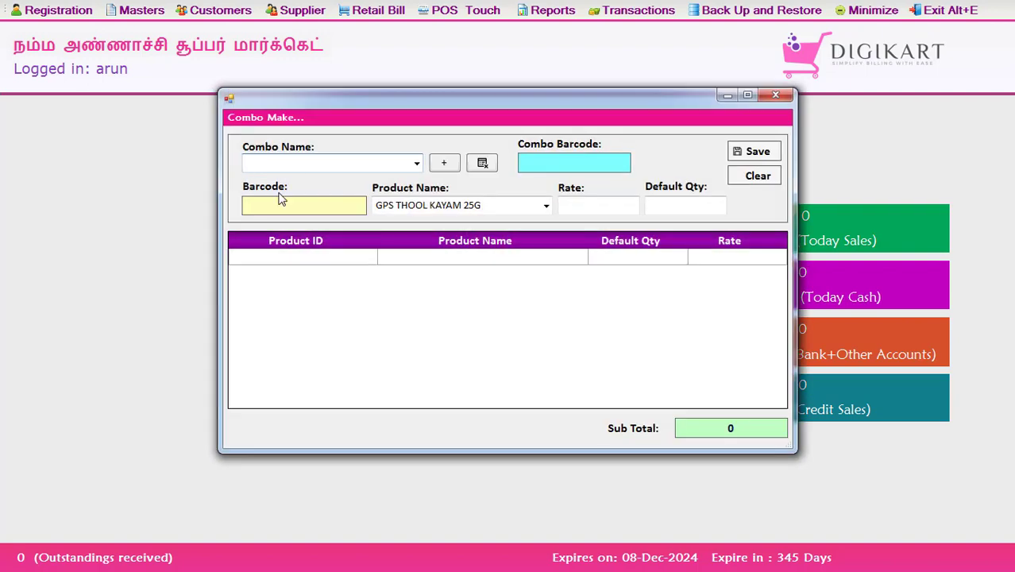
type("Combo Offer")
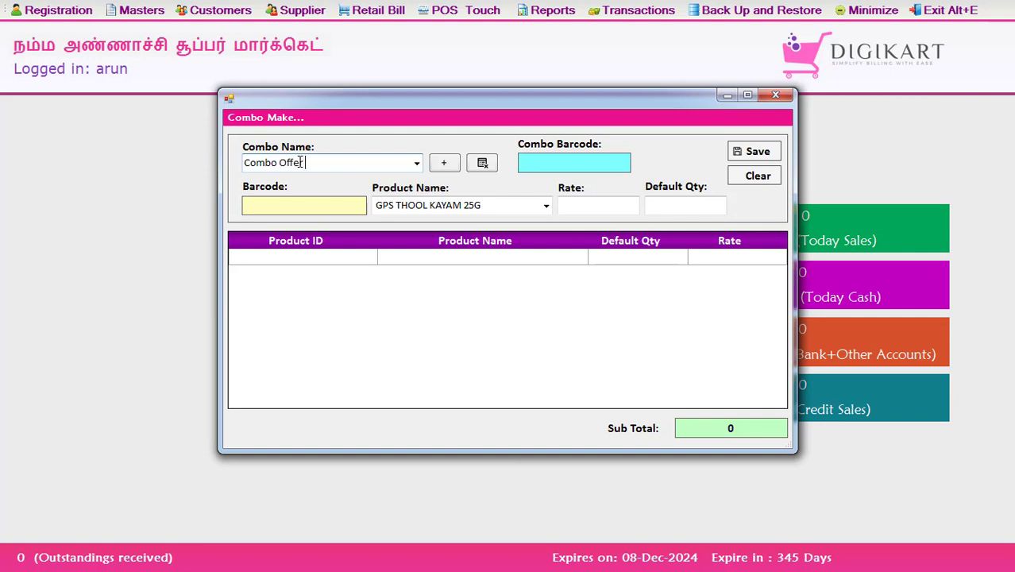
type(" 2023")
left_click(447, 167)
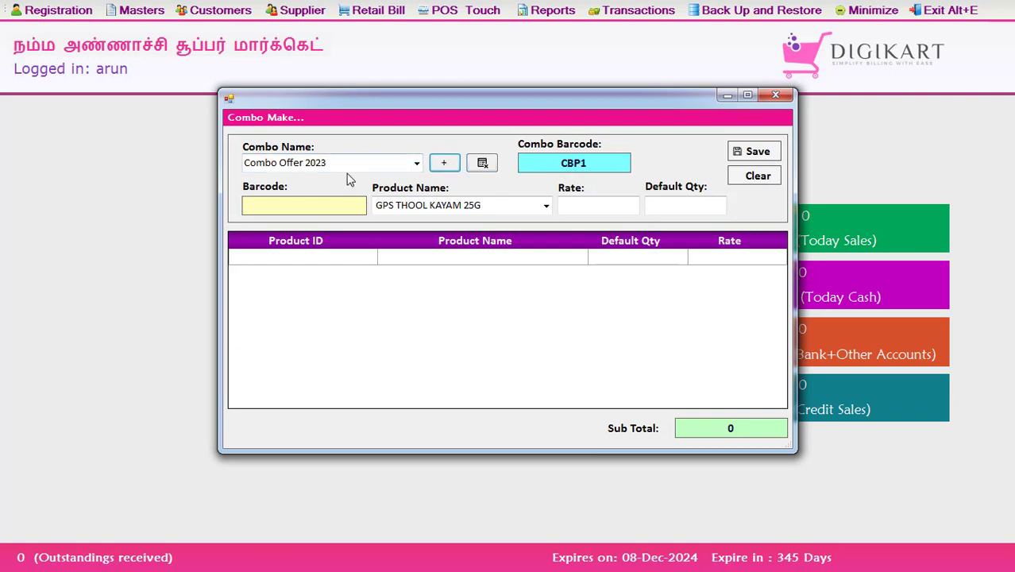
Add the product with barcode 1000 (SEENI) to the combo with a default quantity of 1.
left_click(321, 206)
type("1000")
key("Return")
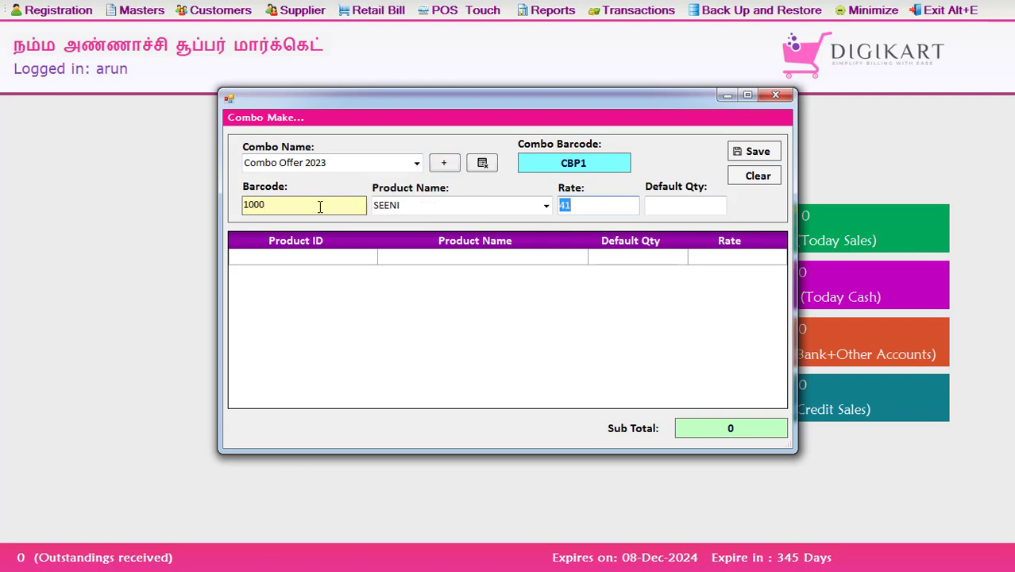
key("Return")
type("1")
key("Return")
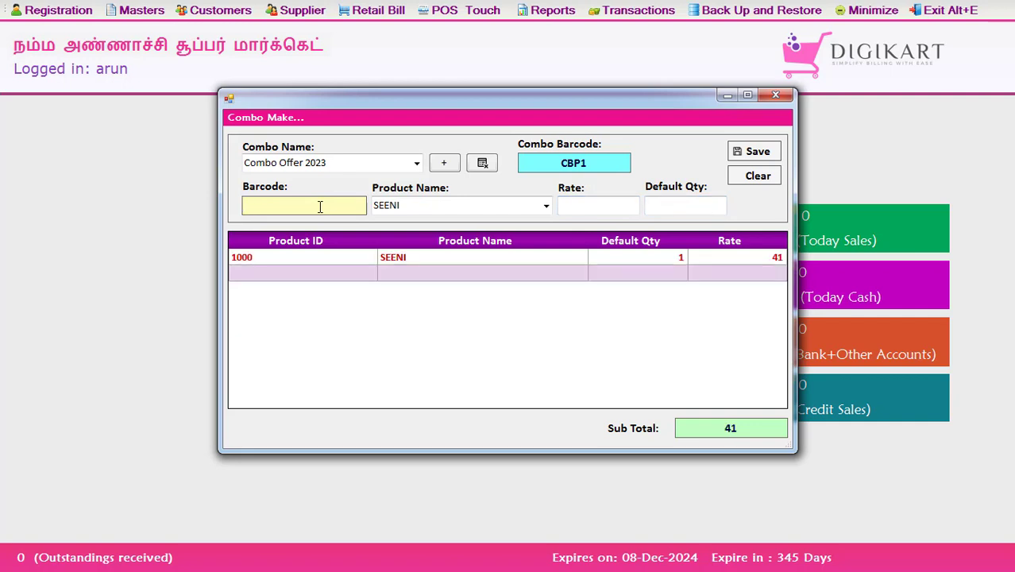
Add the product with barcode 1655 (150 CUP) to the combo with a default quantity of 1.
type("1655")
key("Return")
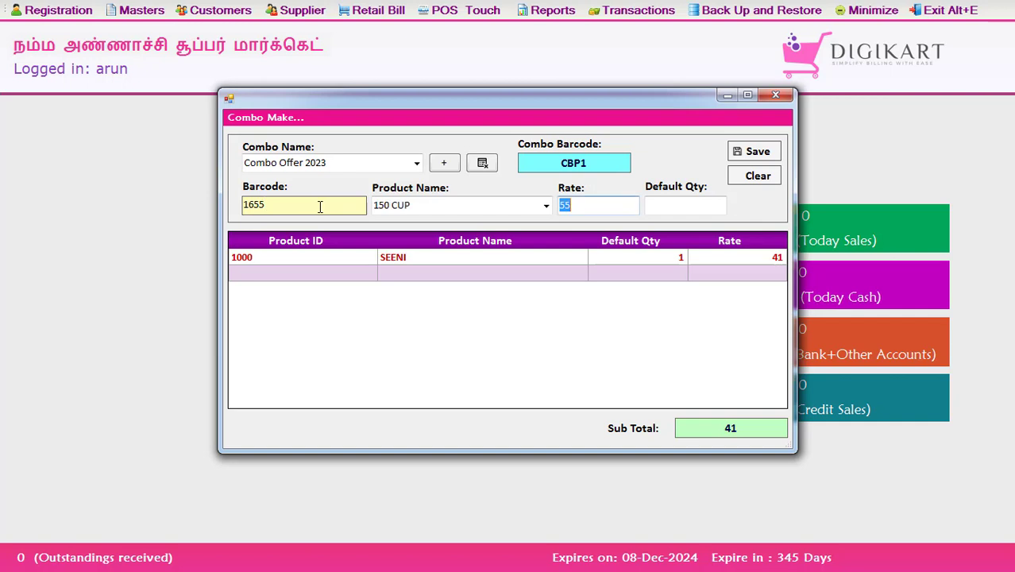
key("Return")
type("1")
key("Return")
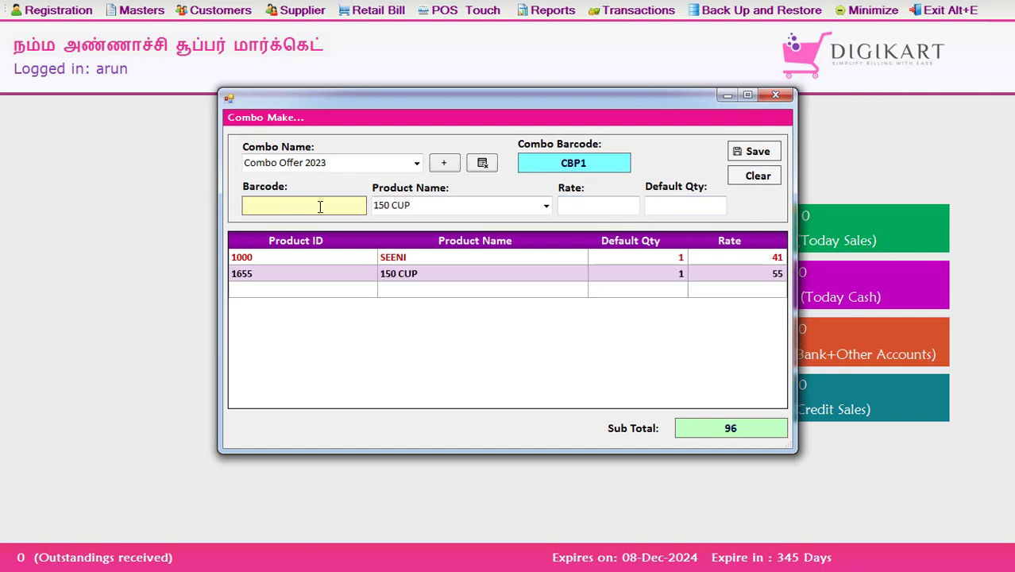
Find SUGANDHI COMPUTER 15/- by product name and add it to the combo with a default quantity of 1.
left_click(413, 205)
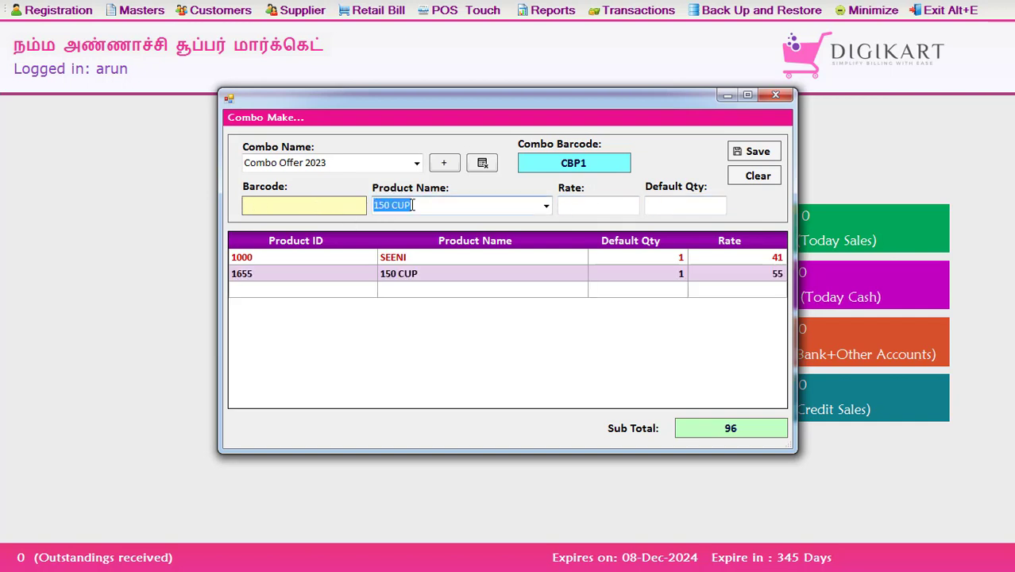
type("sugar=")
key("BackSpace")
key("BackSpace")
key("Down")
key("Down")
key("Down")
key("Down")
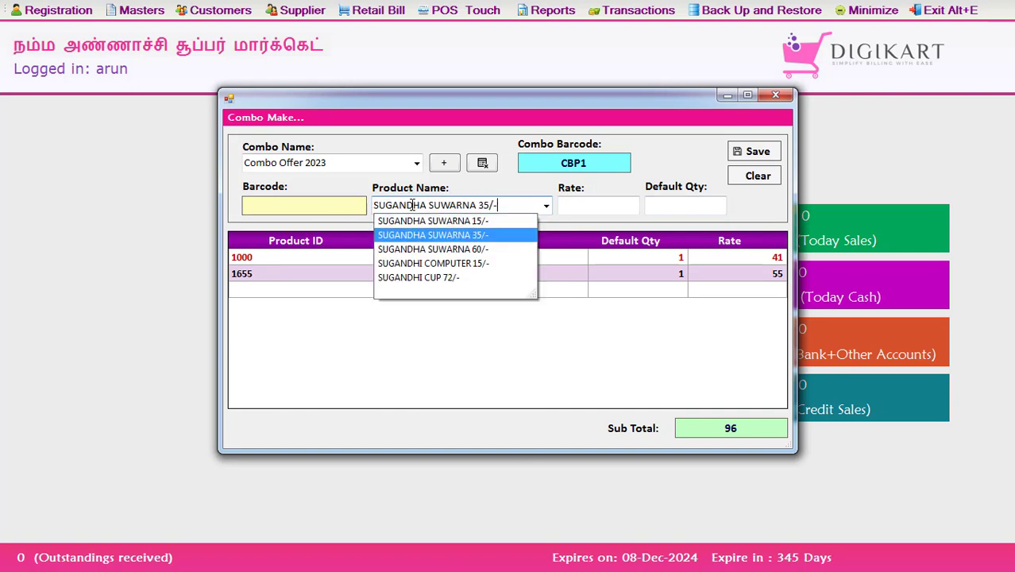
key("Return")
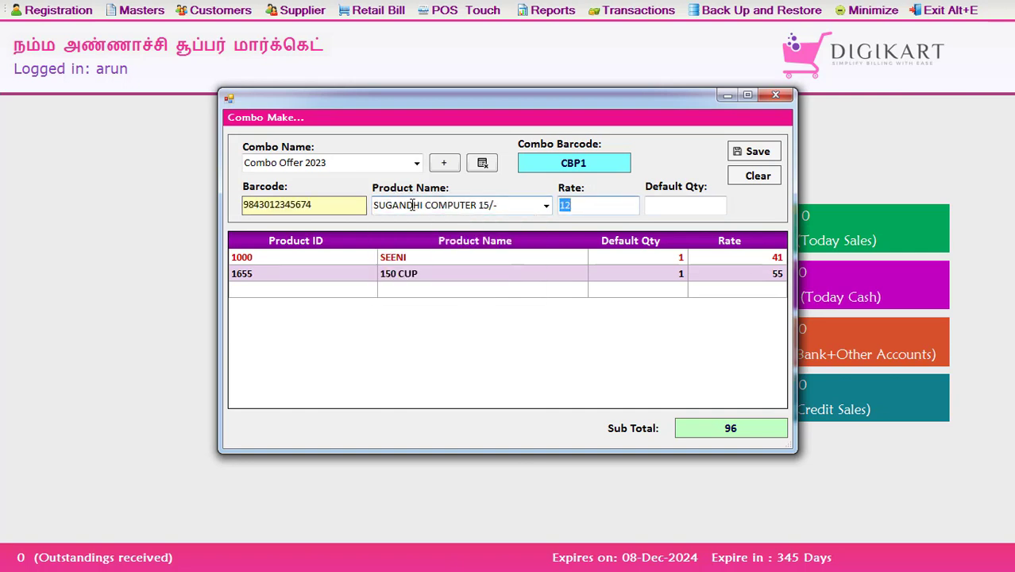
key("Return")
type("1")
key("Return")
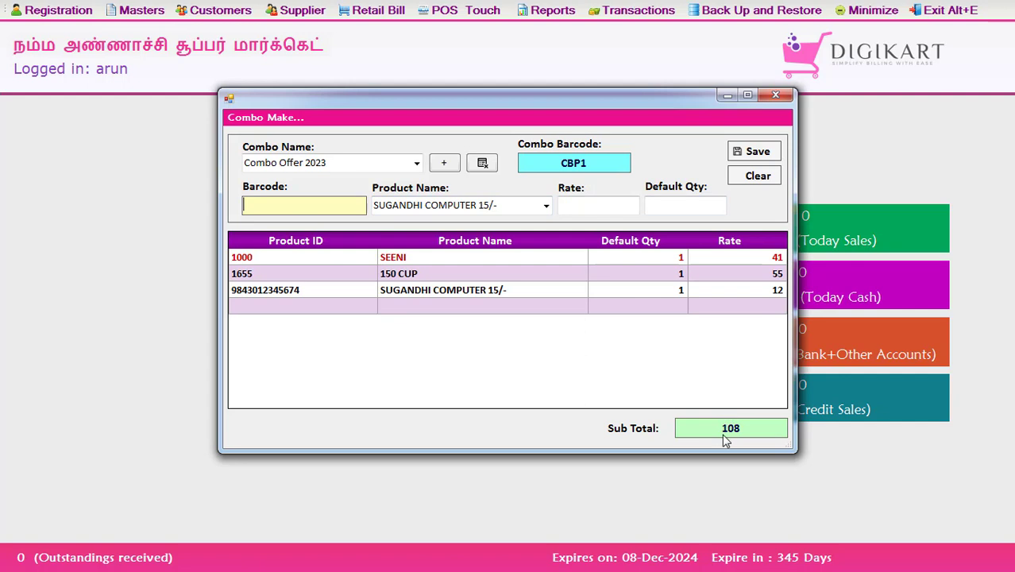
Set the combo rates to 50 for 150 CUP, 40 for SEENI and 10 for SUGANDHI COMPUTER 15/-.
left_click(776, 275)
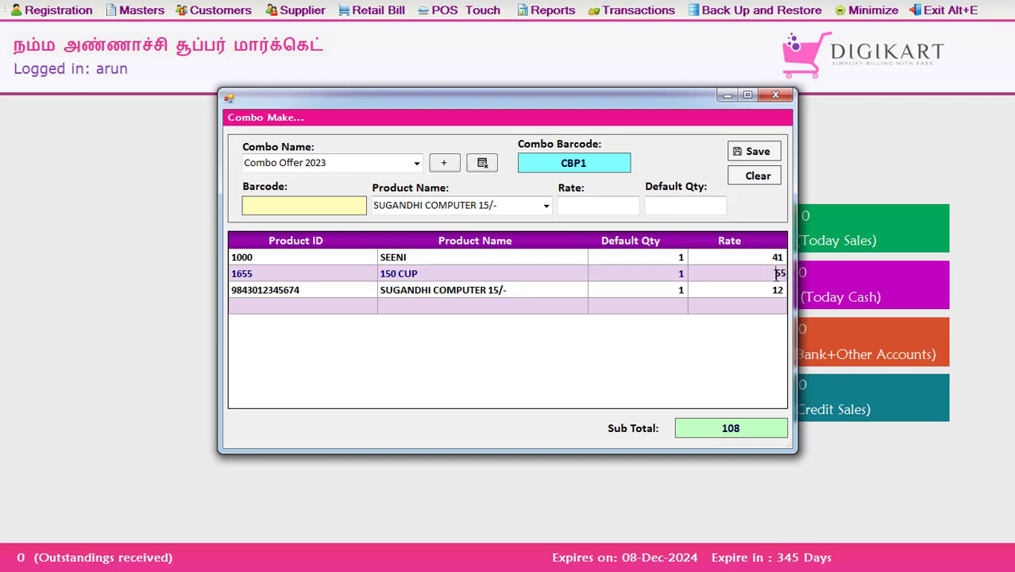
left_click(777, 275)
type("50")
left_click(777, 261)
left_click(777, 261)
type("40")
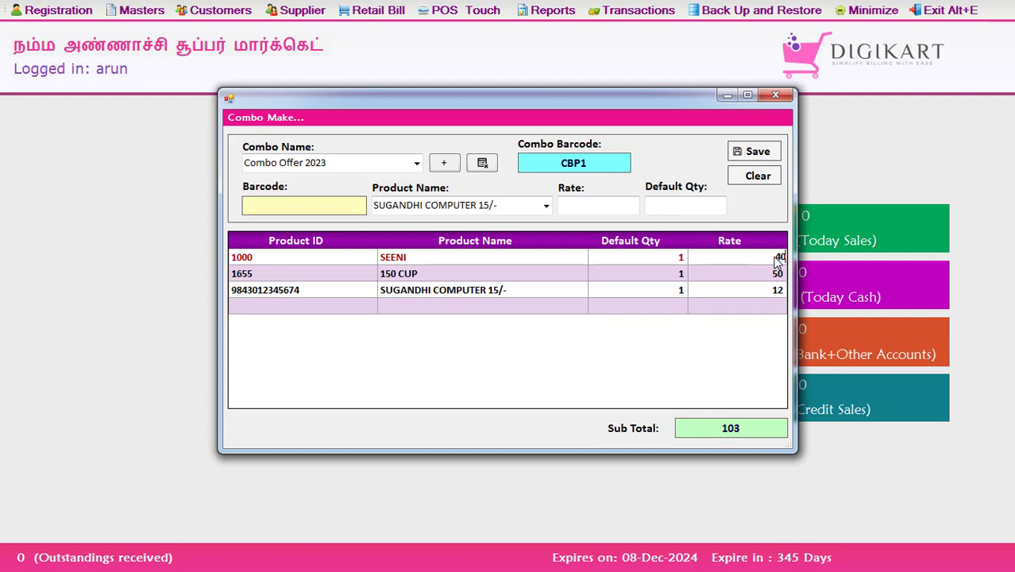
left_click(772, 292)
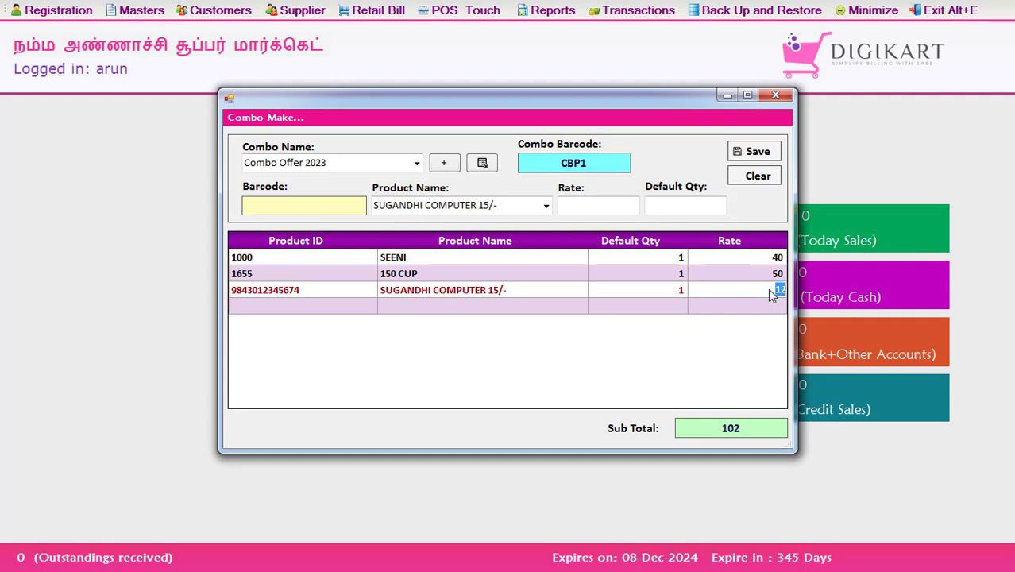
type("10")
left_click(696, 284)
left_click(706, 260)
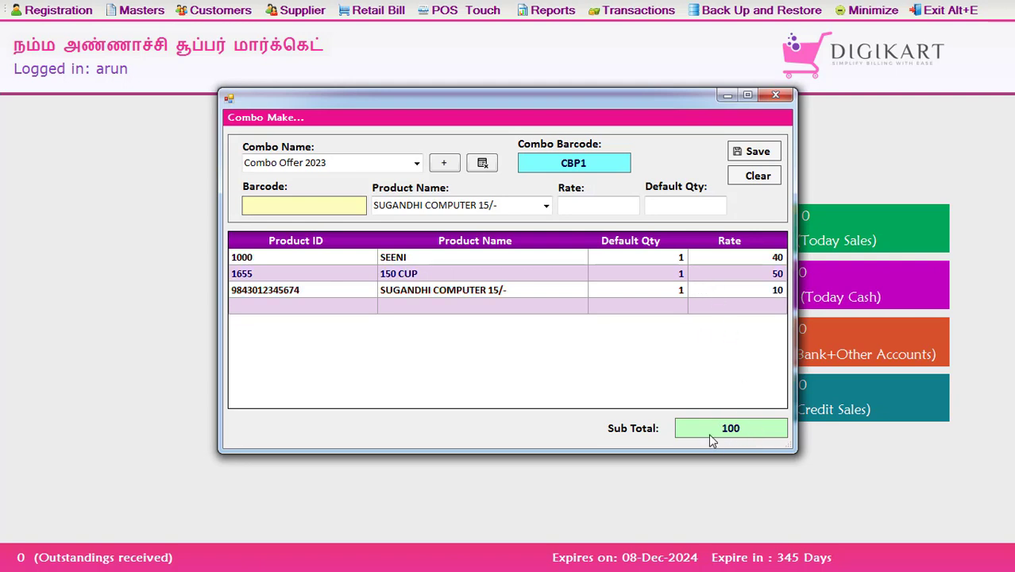
Save the combo and close the Combo Make form.
left_click(758, 151)
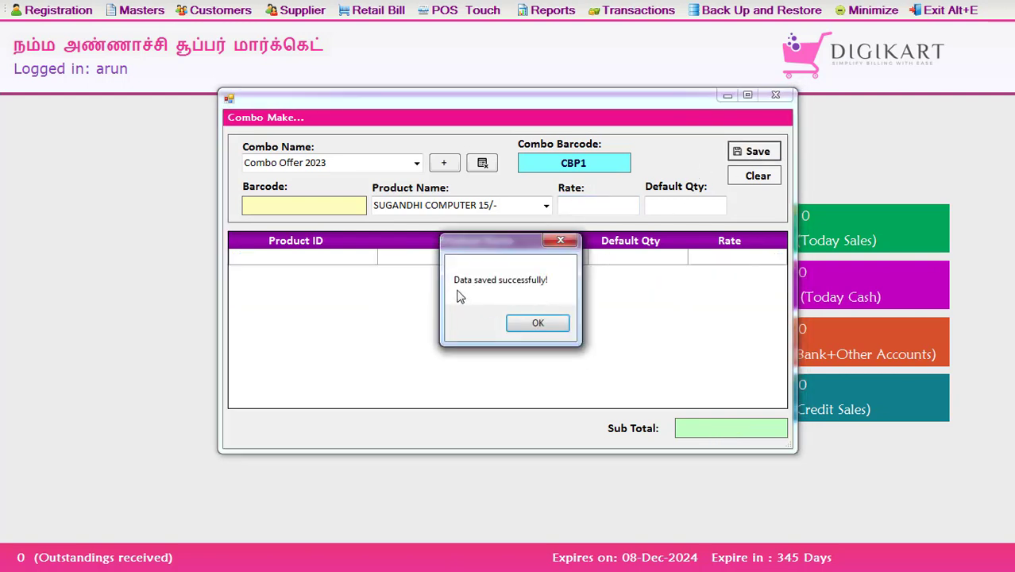
left_click(538, 322)
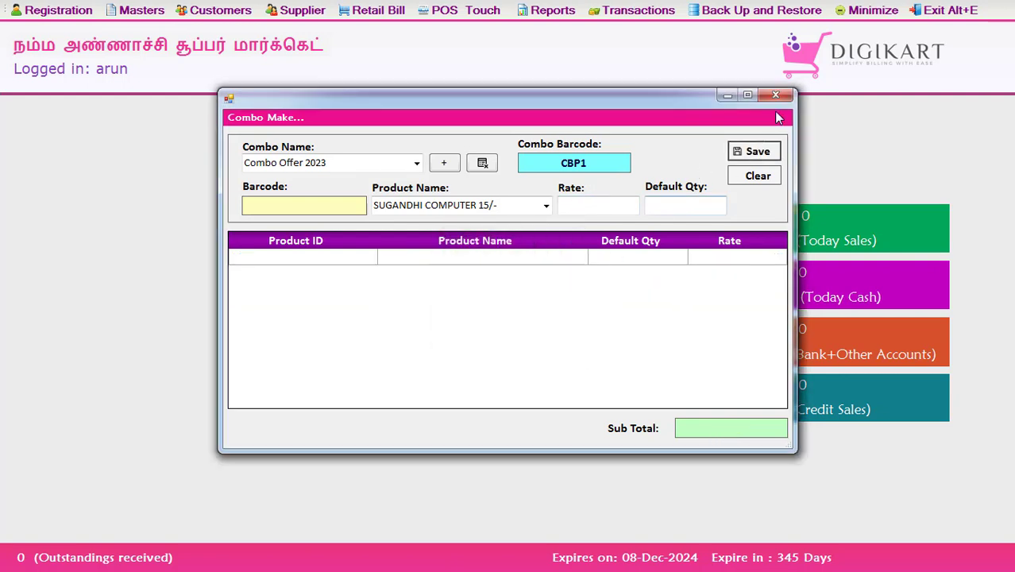
left_click(773, 98)
Fill in a Barcode Print row for Combo Offer with barcode CBP1, quantity 10 and the combo file, and close the form without printing.
left_click(140, 10)
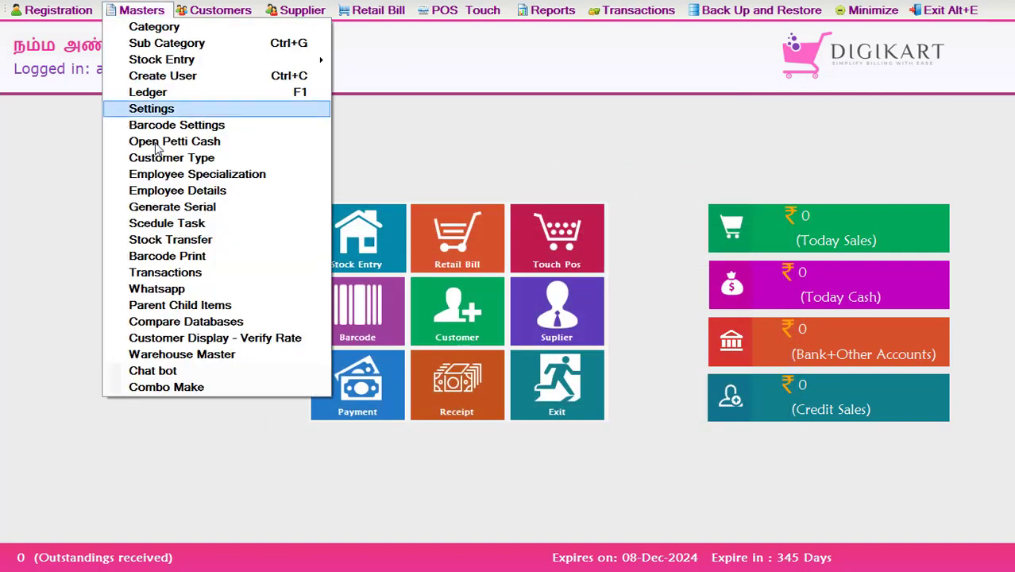
left_click(181, 259)
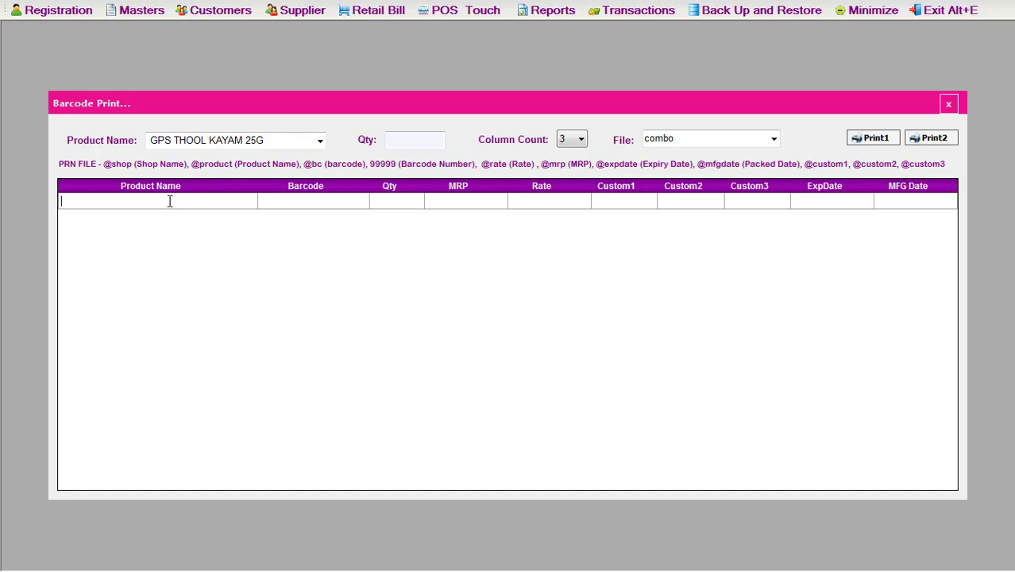
type("Combo ")
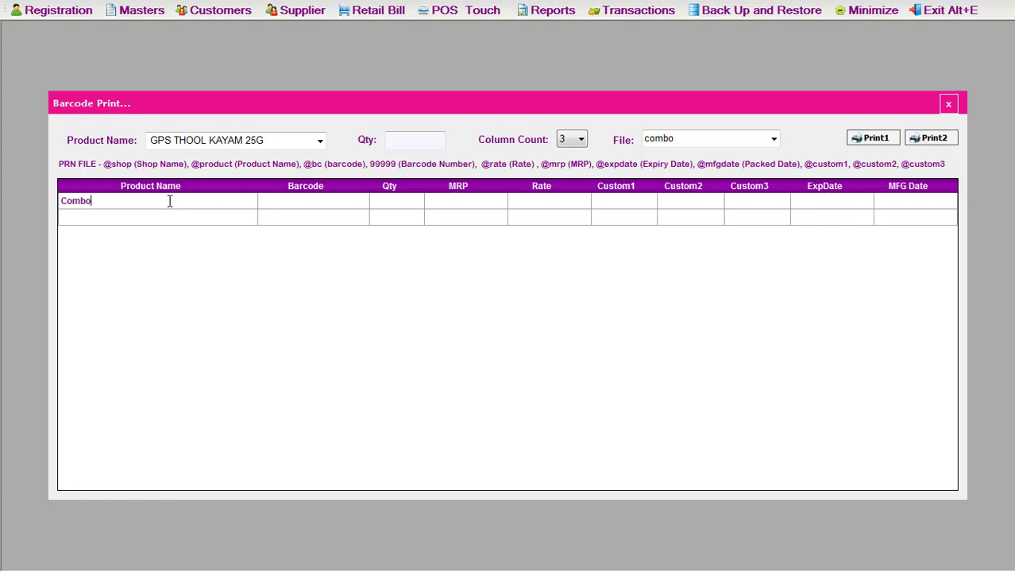
type("Offer")
left_click(332, 209)
type("CBP1")
left_click(385, 203)
type("10")
left_click(775, 139)
left_click(774, 139)
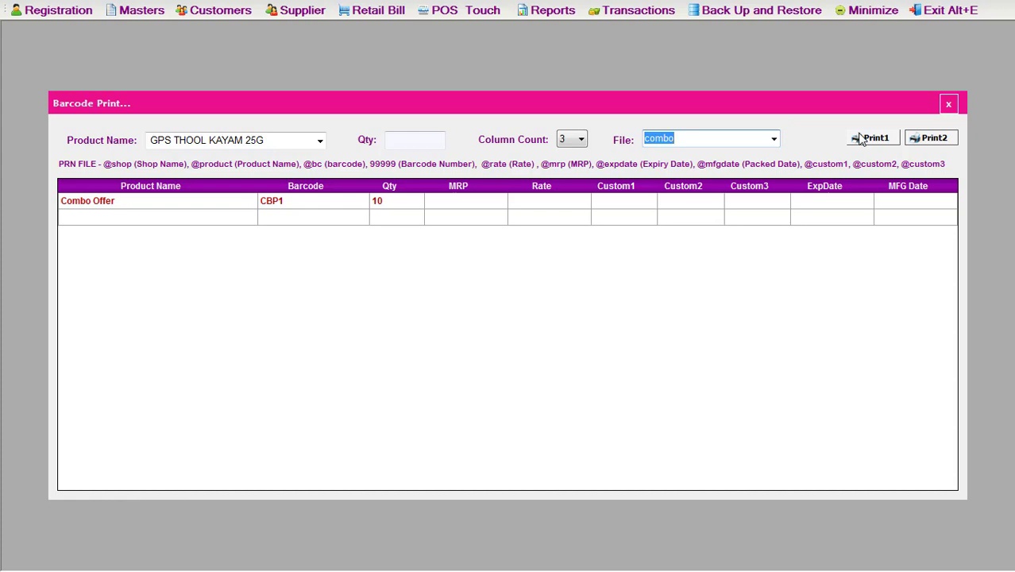
left_click(951, 106)
Open a retail bill and add the combo with barcode CBP1 twice.
left_click(375, 9)
left_click(381, 25)
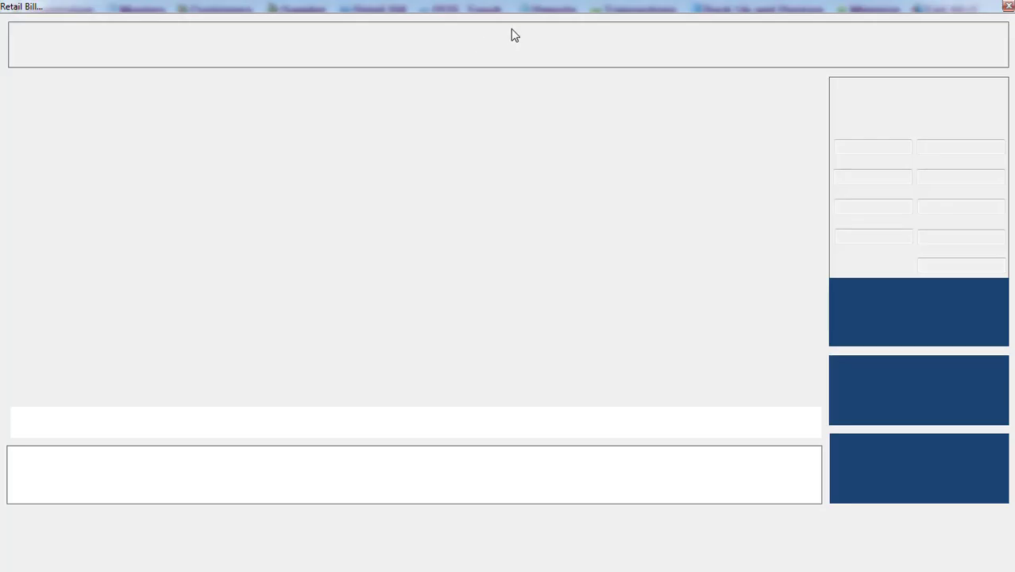
left_click(1008, 7)
left_click(433, 249)
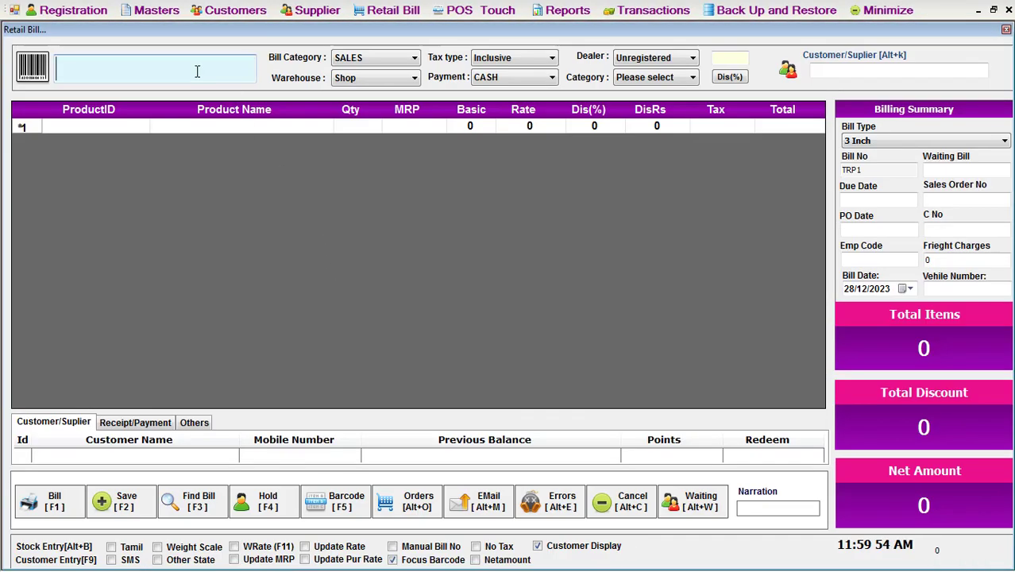
type("CBP1")
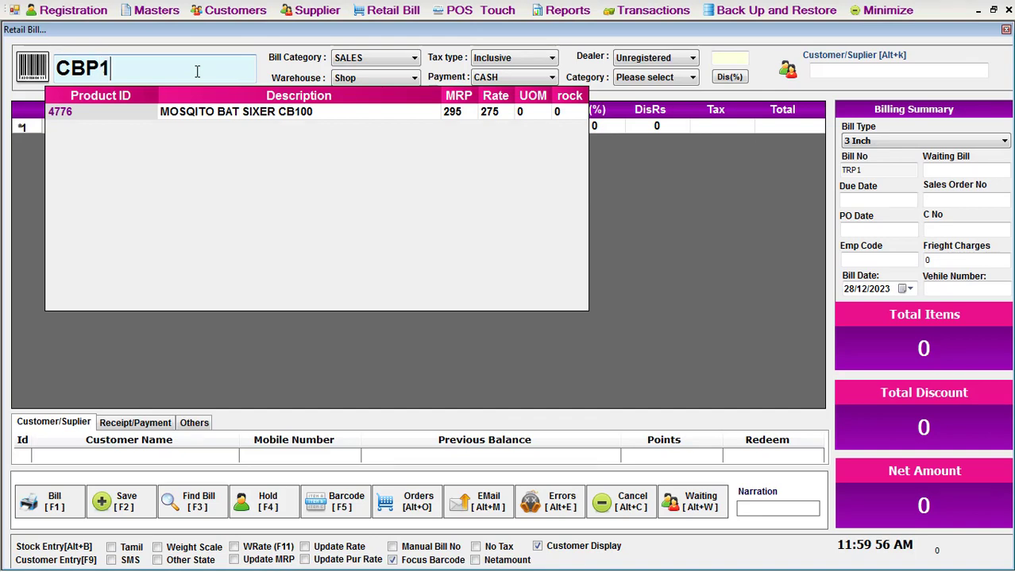
key("Return")
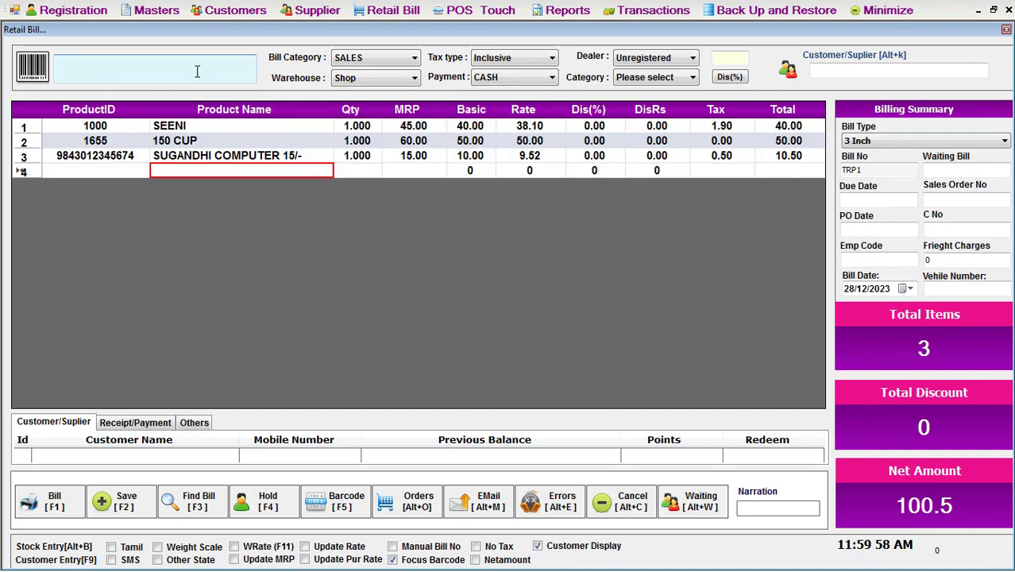
type("CBP1")
key("Return")
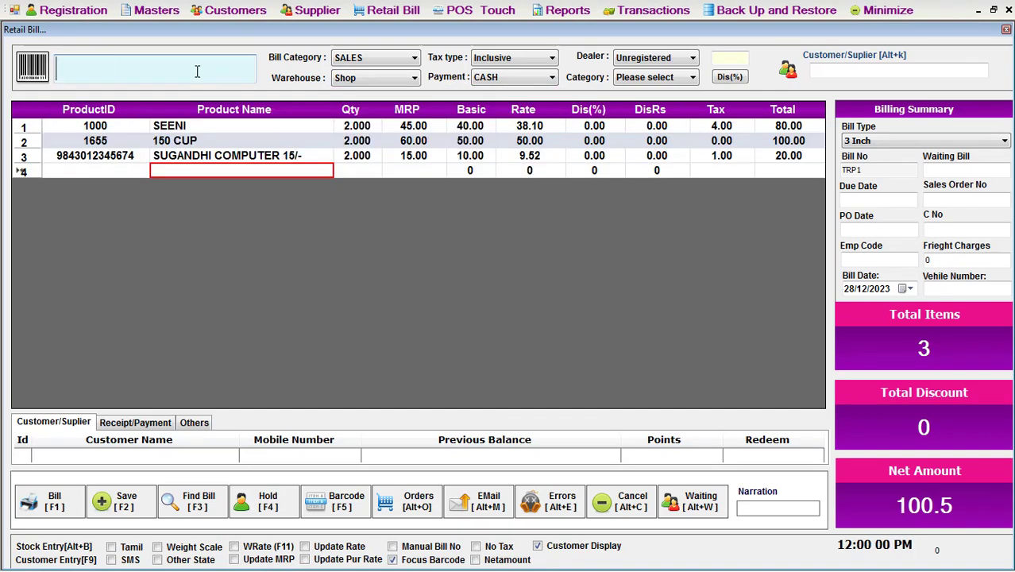
Check the quantities of the three combo items and open the bill's payment details.
left_click(357, 128)
key("Down")
key("Down")
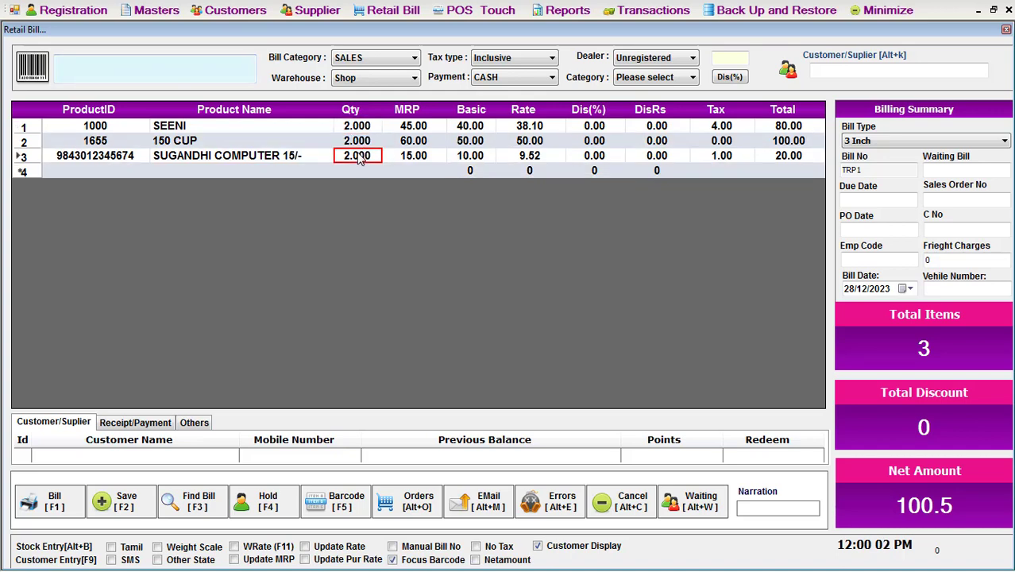
left_click(357, 141)
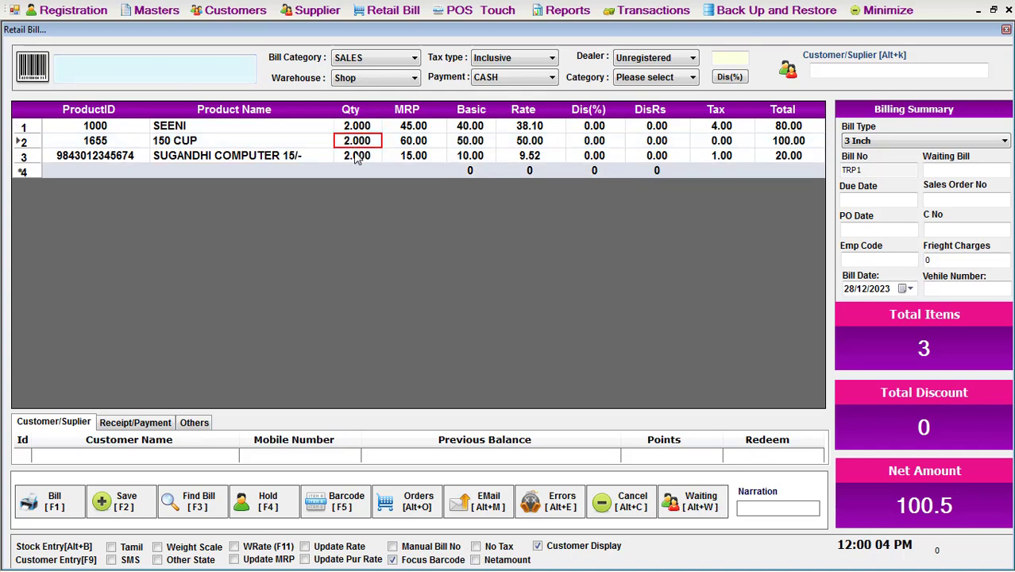
left_click(357, 156)
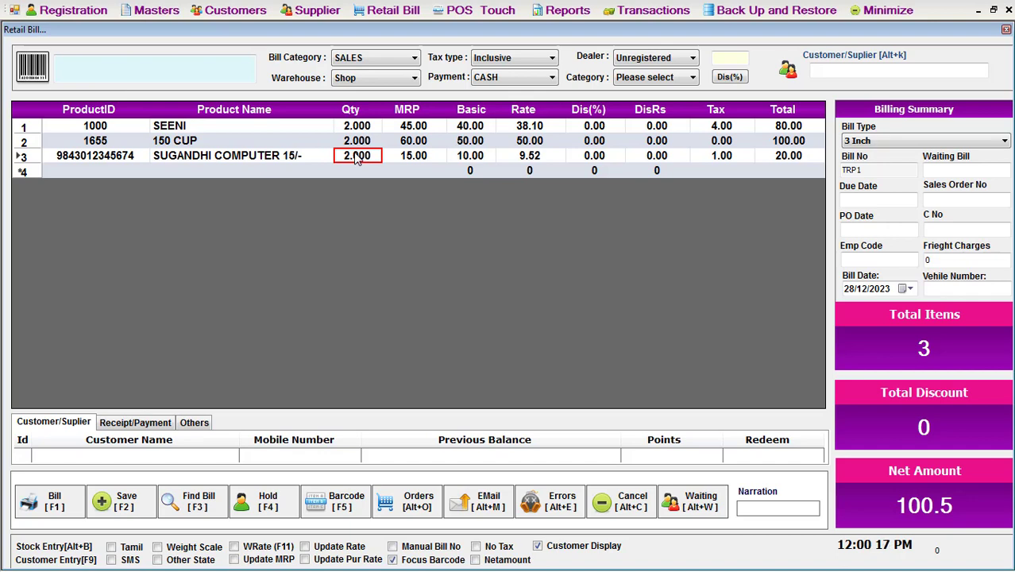
key("F1")
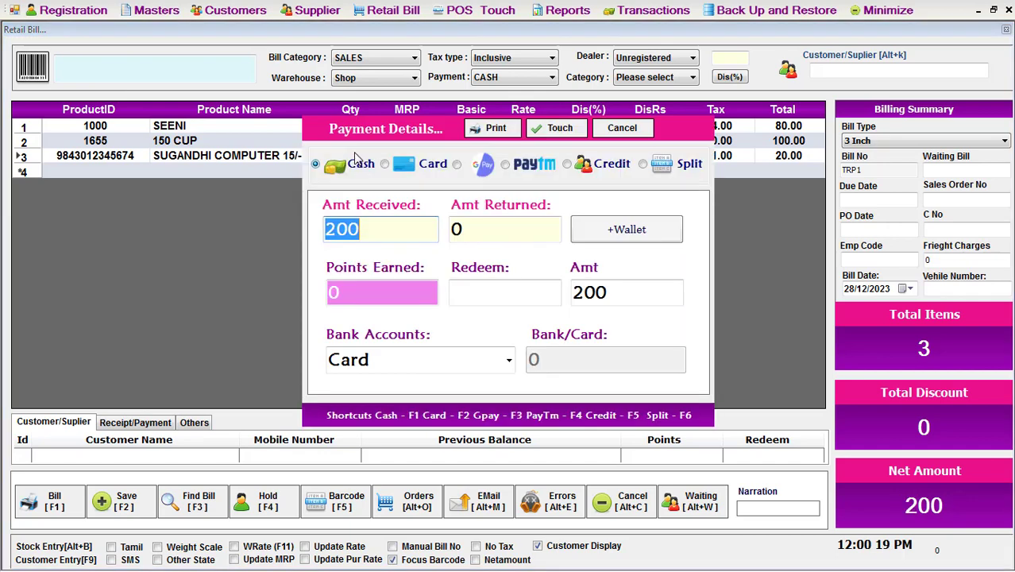